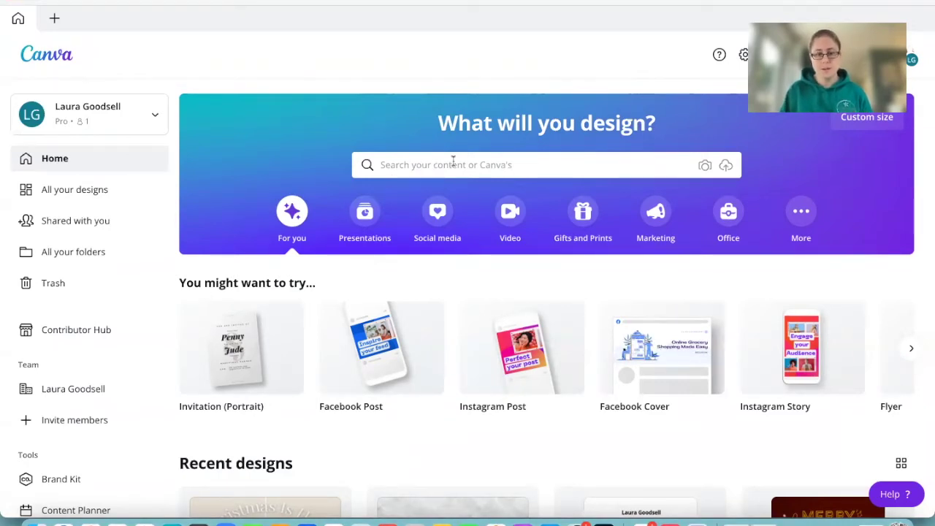
Step: Search 'facebook' templates and open the blue Merry Christmas Facebook cover template
{"action": "left_click", "coordinate": [453, 164]}
{"action": "type", "text": "fa"}
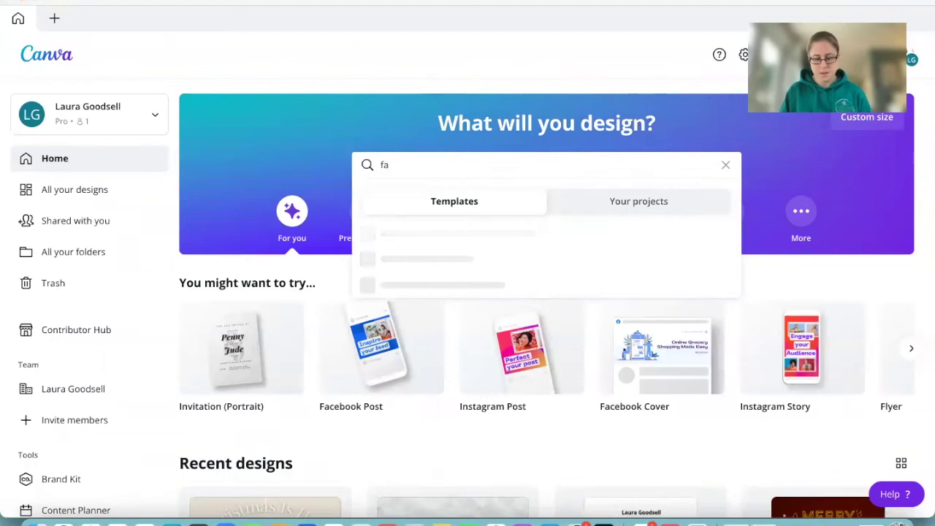
{"action": "type", "text": "cebook"}
{"action": "key", "text": "Return"}
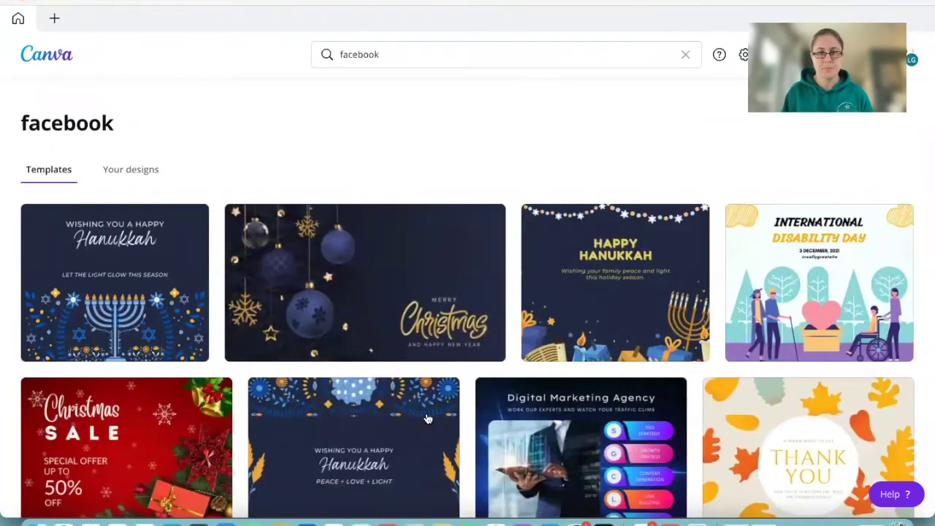
{"action": "scroll", "coordinate": [428, 419], "scroll_direction": "down", "scroll_amount": 3}
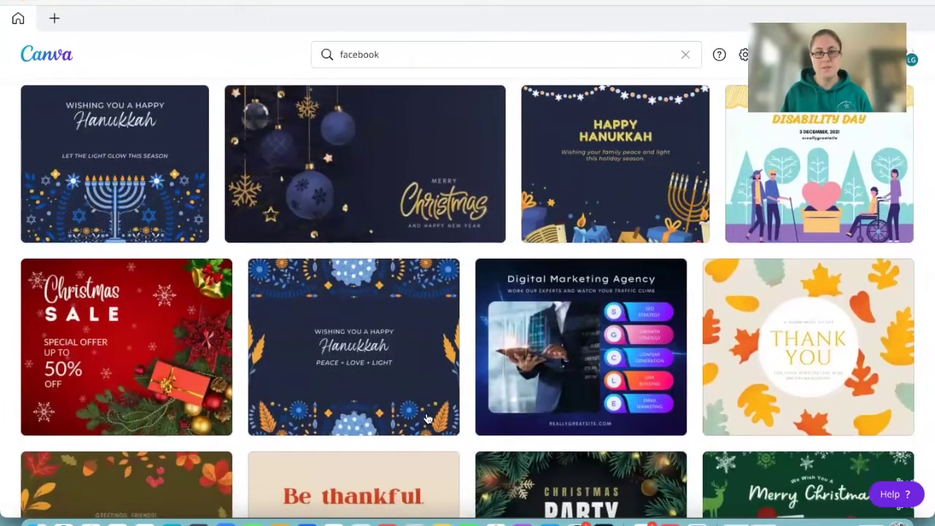
{"action": "scroll", "coordinate": [428, 419], "scroll_direction": "up", "scroll_amount": 1}
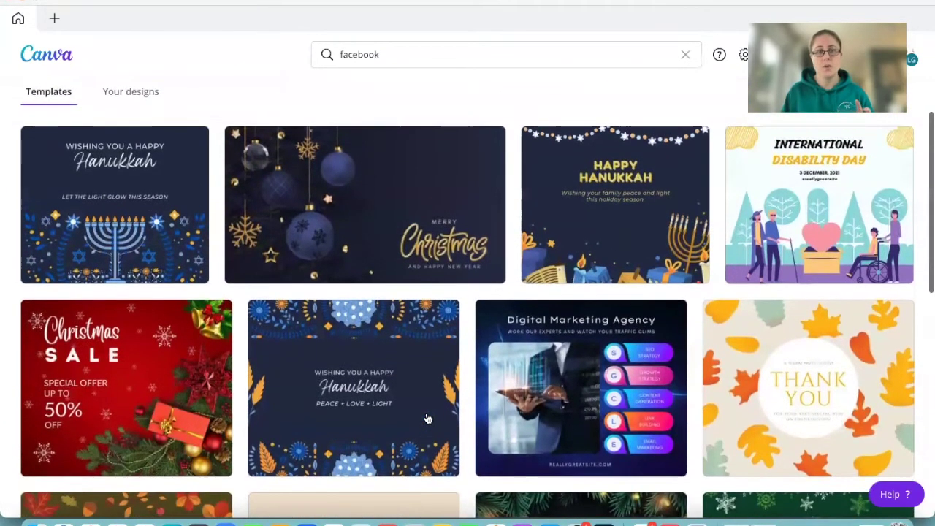
{"action": "left_click", "coordinate": [364, 214]}
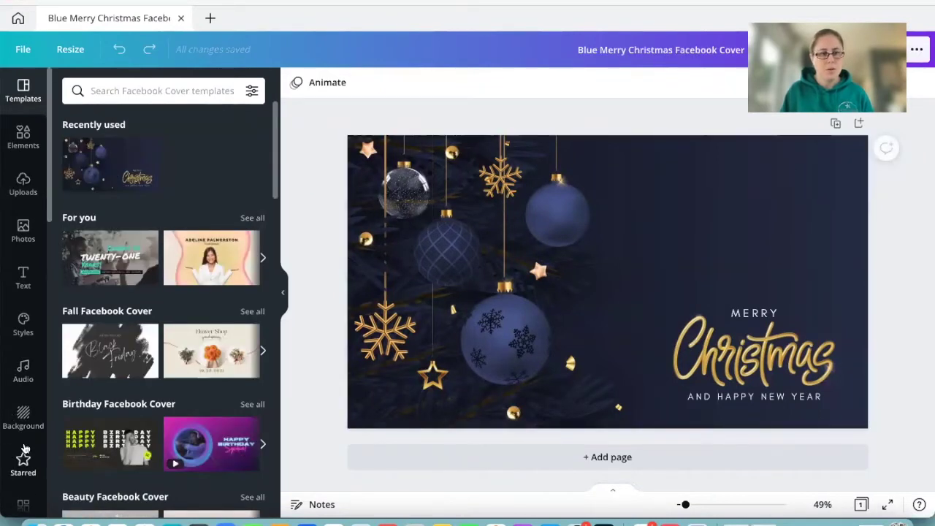
Step: Show the Apps and Integrations panel from the sidebar's More section
{"action": "scroll", "coordinate": [24, 448], "scroll_direction": "down", "scroll_amount": 5}
{"action": "scroll", "coordinate": [24, 448], "scroll_direction": "down", "scroll_amount": 1}
{"action": "scroll", "coordinate": [24, 448], "scroll_direction": "down", "scroll_amount": 4}
{"action": "scroll", "coordinate": [24, 448], "scroll_direction": "down", "scroll_amount": 2}
{"action": "scroll", "coordinate": [24, 448], "scroll_direction": "down", "scroll_amount": 4}
{"action": "scroll", "coordinate": [24, 448], "scroll_direction": "down", "scroll_amount": 2}
{"action": "scroll", "coordinate": [24, 445], "scroll_direction": "down", "scroll_amount": 3}
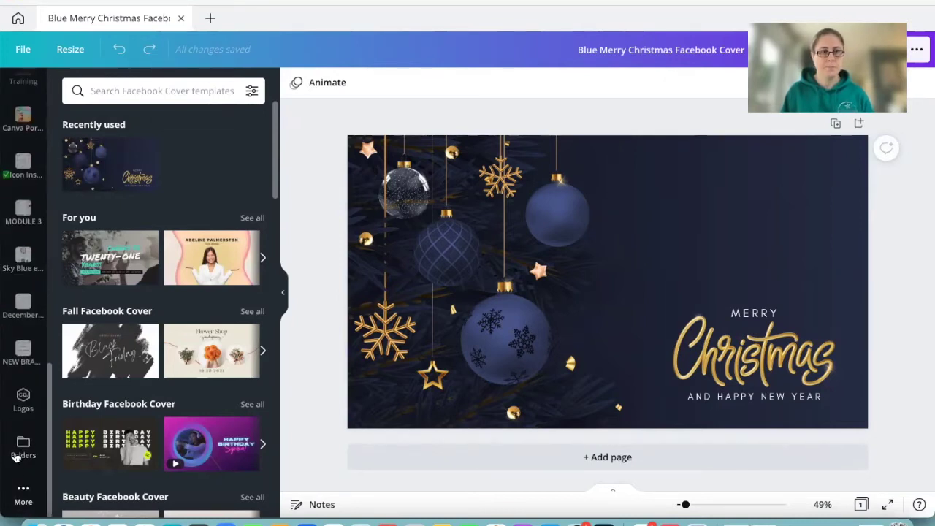
{"action": "left_click", "coordinate": [22, 491]}
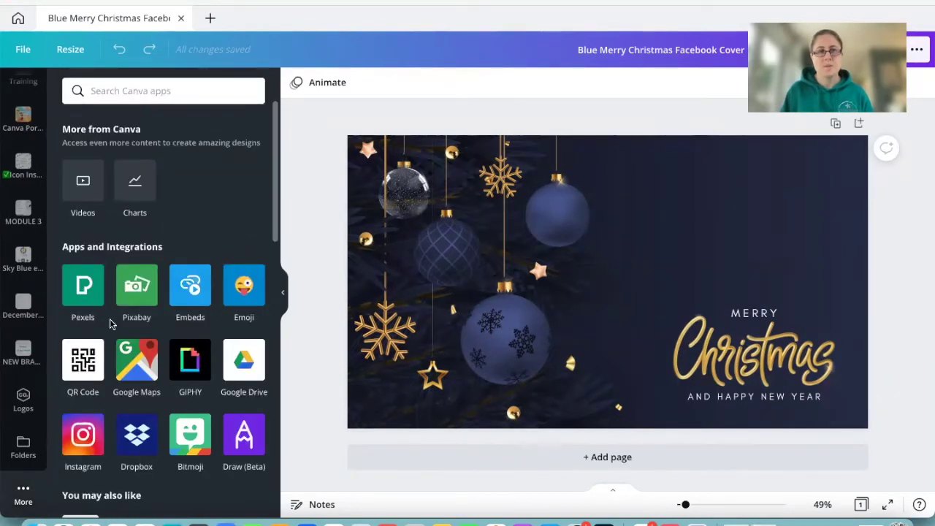
Step: Find the QR Code app among the apps and open it
{"action": "scroll", "coordinate": [109, 322], "scroll_direction": "down", "scroll_amount": 1}
{"action": "scroll", "coordinate": [110, 321], "scroll_direction": "down", "scroll_amount": 3}
{"action": "scroll", "coordinate": [110, 321], "scroll_direction": "down", "scroll_amount": 1}
{"action": "scroll", "coordinate": [111, 322], "scroll_direction": "down", "scroll_amount": 3}
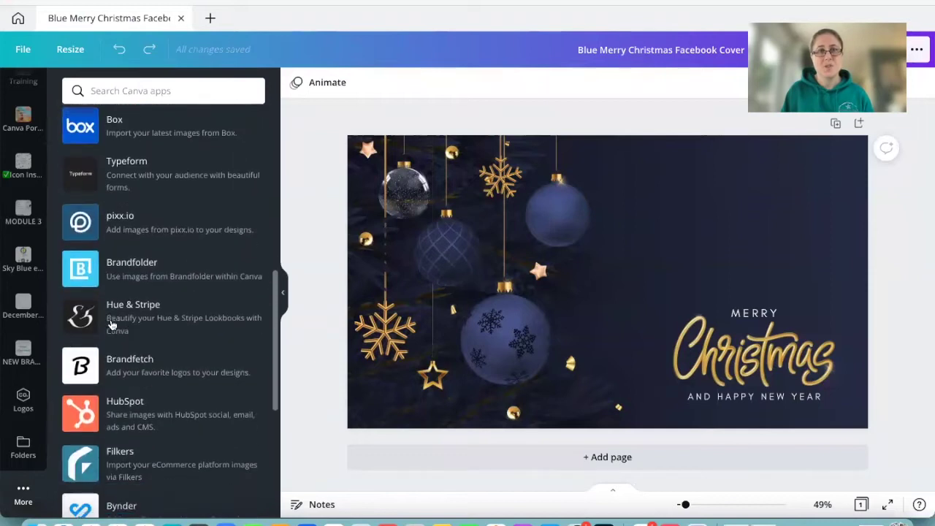
{"action": "scroll", "coordinate": [111, 323], "scroll_direction": "down", "scroll_amount": 3}
{"action": "scroll", "coordinate": [111, 323], "scroll_direction": "down", "scroll_amount": 2}
{"action": "scroll", "coordinate": [111, 323], "scroll_direction": "up", "scroll_amount": 3}
{"action": "scroll", "coordinate": [111, 324], "scroll_direction": "up", "scroll_amount": 10}
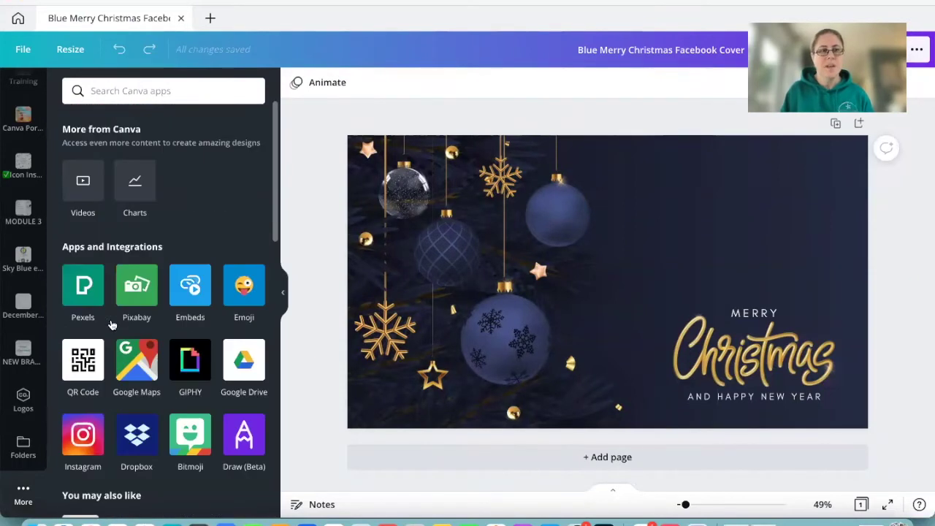
{"action": "left_click", "coordinate": [82, 354]}
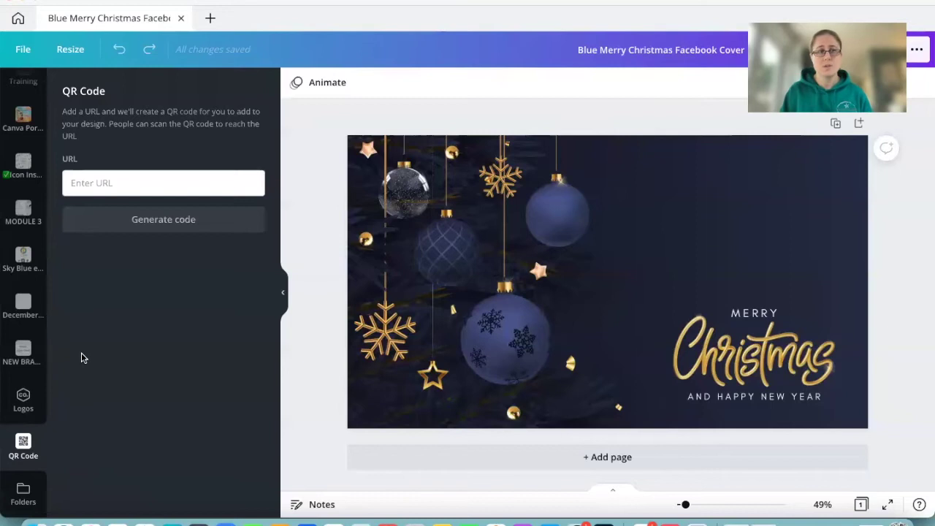
Step: Generate a QR code for the Canva profile link ending 'p/laura-goodse' and add it to the cover
{"action": "left_click", "coordinate": [117, 181]}
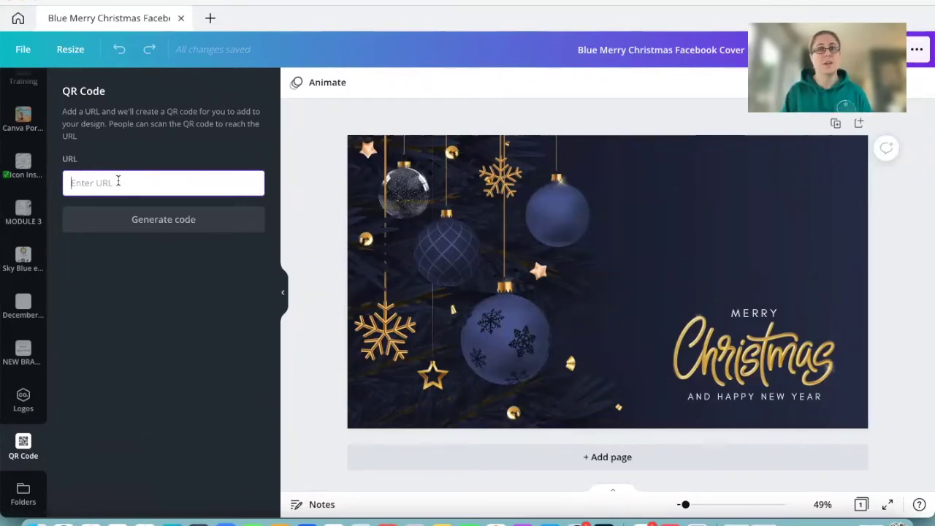
{"action": "type", "text": "www.cana"}
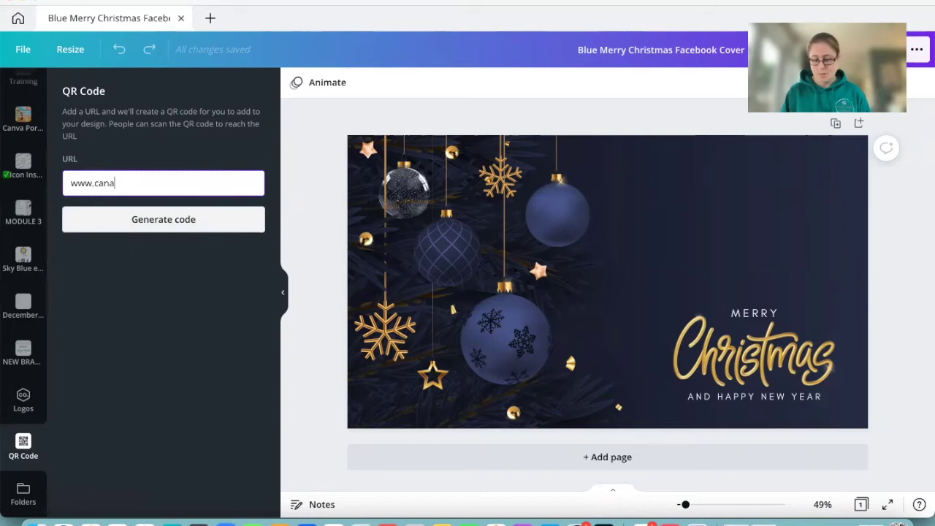
{"action": "key", "text": "BackSpace"}
{"action": "type", "text": "va.com/"}
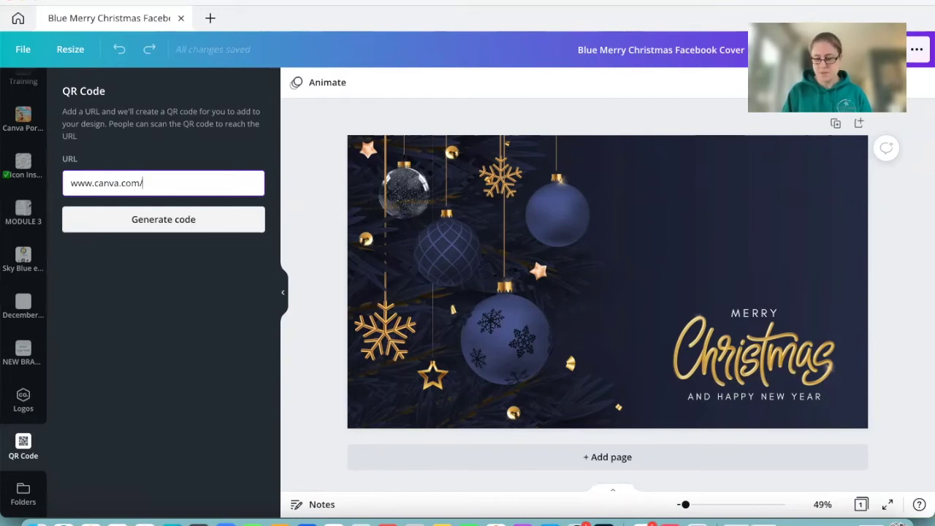
{"action": "type", "text": "p/la"}
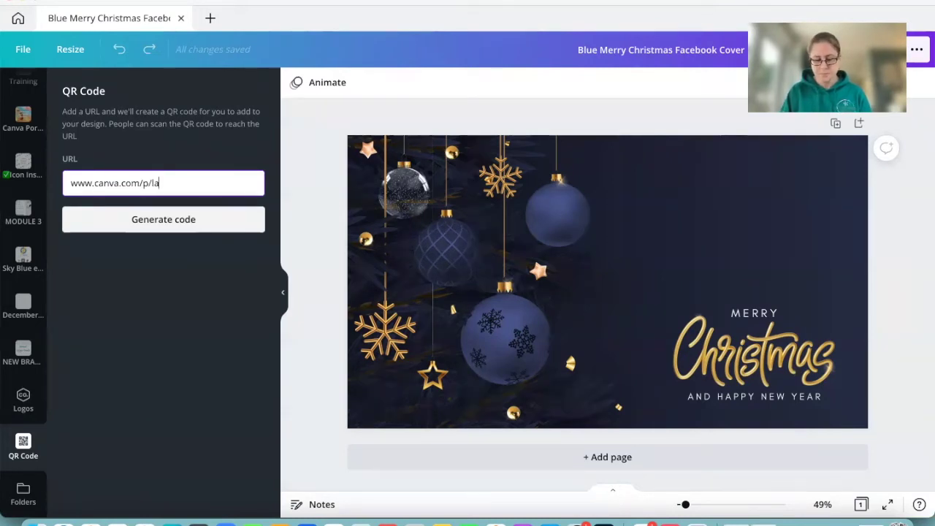
{"action": "type", "text": "ura-go"}
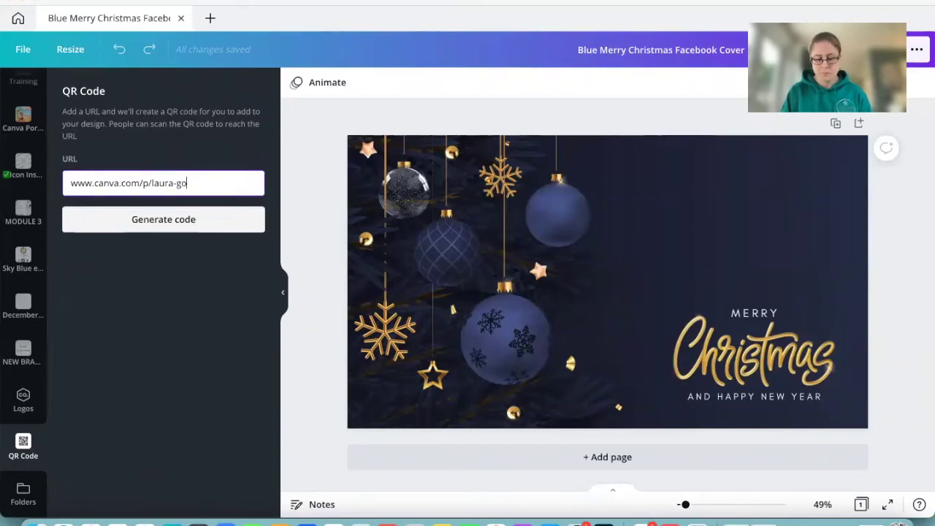
{"action": "type", "text": "odsell"}
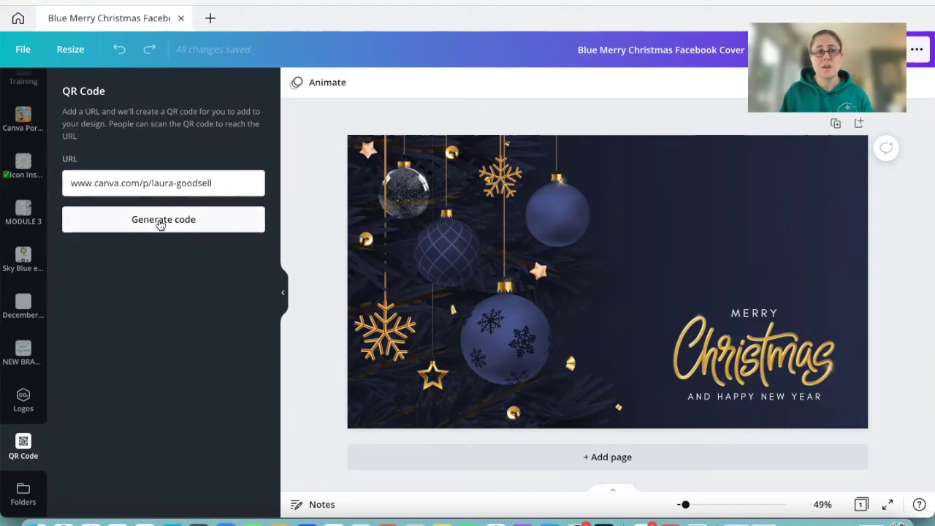
{"action": "left_click", "coordinate": [161, 221]}
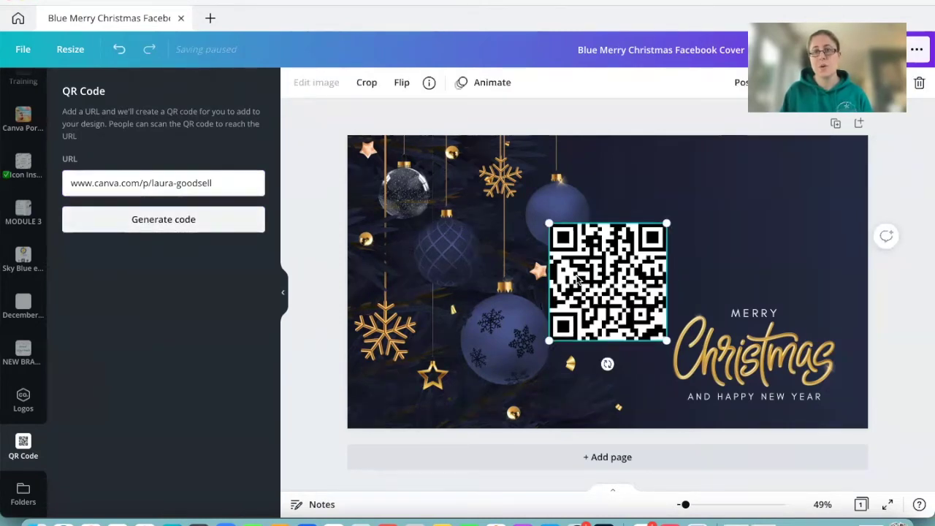
Step: Shrink the QR code and tuck it into the cover's top-right corner above the greeting
{"action": "mouse_move", "coordinate": [549, 224]}
{"action": "left_mouse_down"}
{"action": "mouse_move", "coordinate": [618, 287]}
{"action": "mouse_move", "coordinate": [689, 282]}
{"action": "mouse_move", "coordinate": [821, 187]}
{"action": "left_mouse_up"}
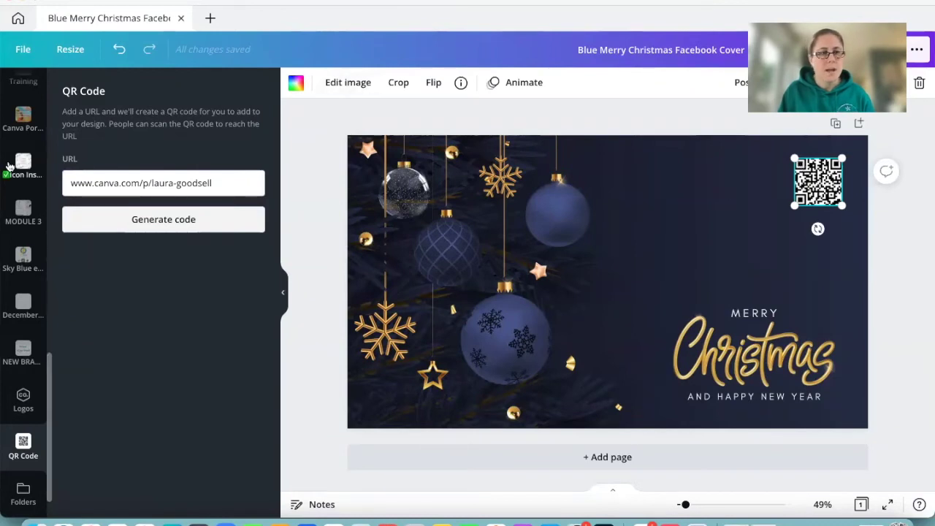
{"action": "scroll", "coordinate": [9, 167], "scroll_direction": "up", "scroll_amount": 5}
Step: Add a 'CLICK TO JOIN' heading beside the QR code, widened to fit one line
{"action": "left_click", "coordinate": [22, 279]}
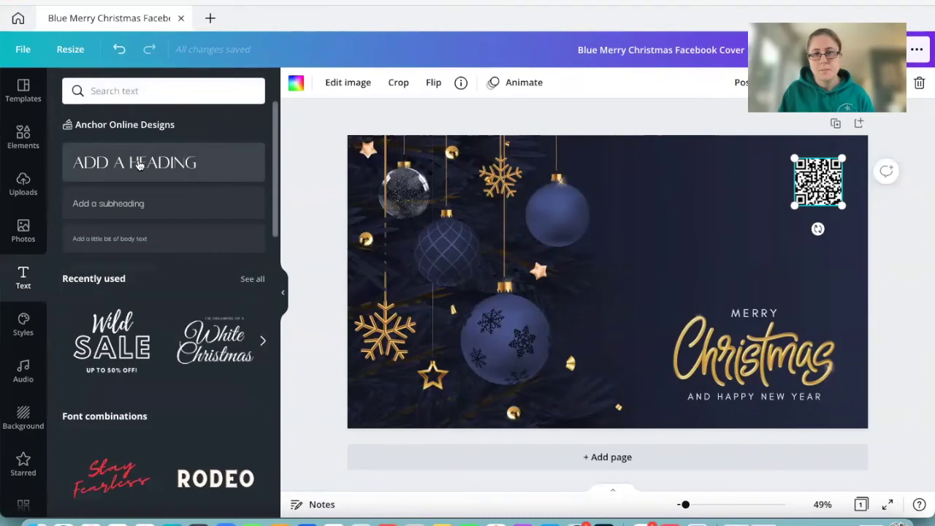
{"action": "left_click", "coordinate": [139, 163]}
{"action": "type", "text": "C"}
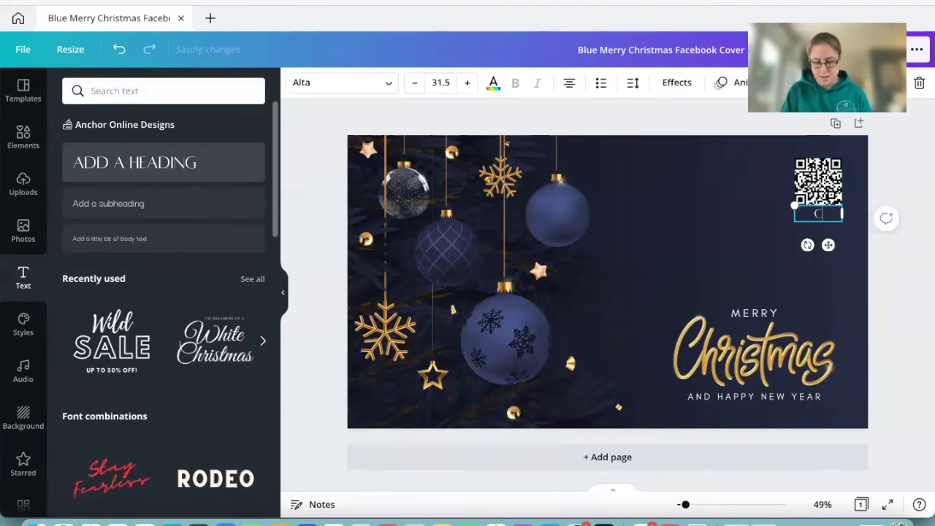
{"action": "type", "text": "LICK T"}
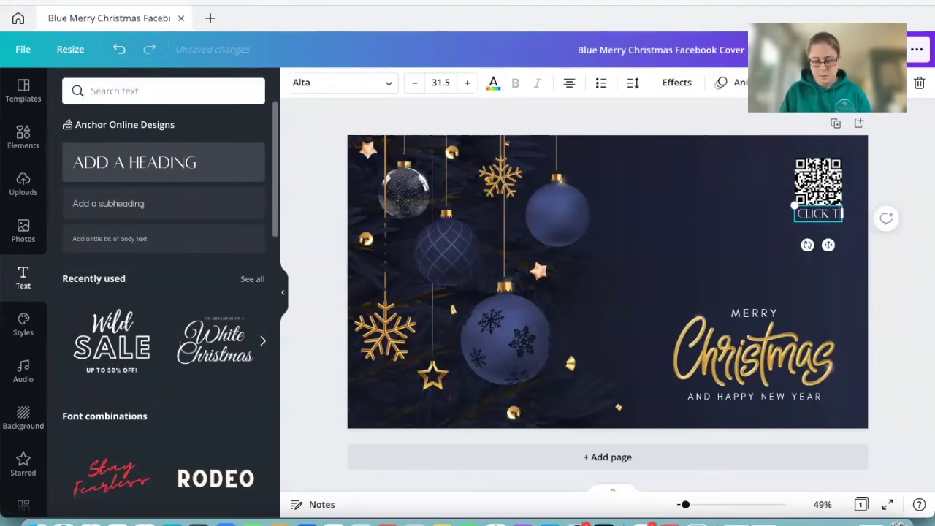
{"action": "type", "text": "O JOIN"}
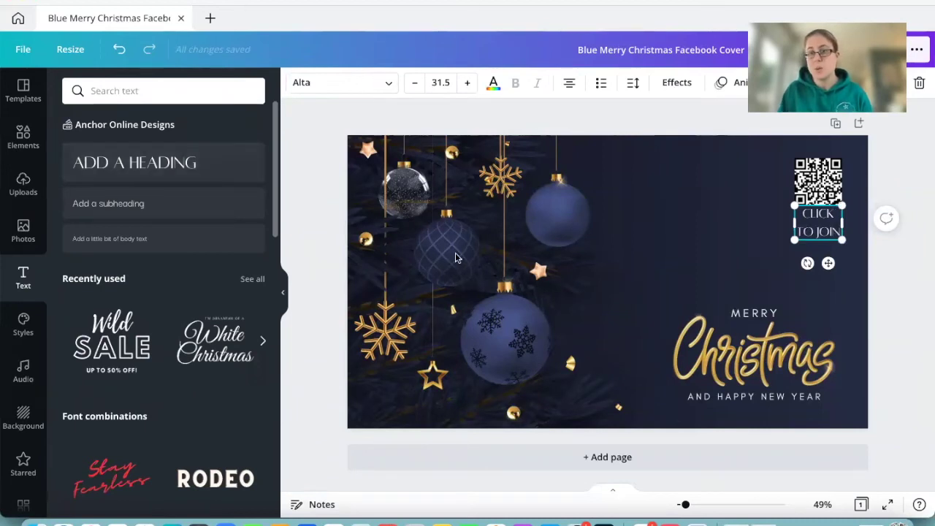
{"action": "mouse_move", "coordinate": [793, 219]}
{"action": "left_mouse_down"}
{"action": "mouse_move", "coordinate": [754, 220]}
{"action": "mouse_move", "coordinate": [713, 187]}
{"action": "left_mouse_up"}
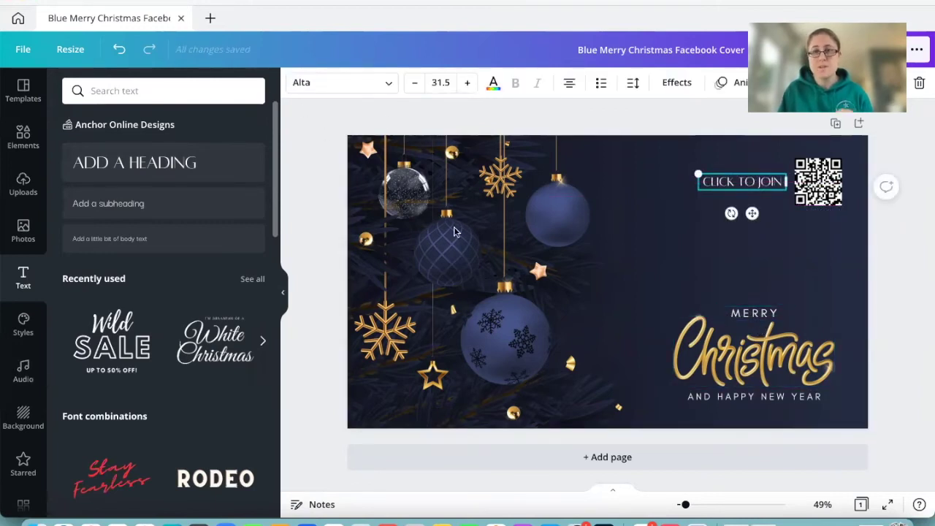
Step: Set the caption's font to Glacial Indifference
{"action": "left_click", "coordinate": [340, 84]}
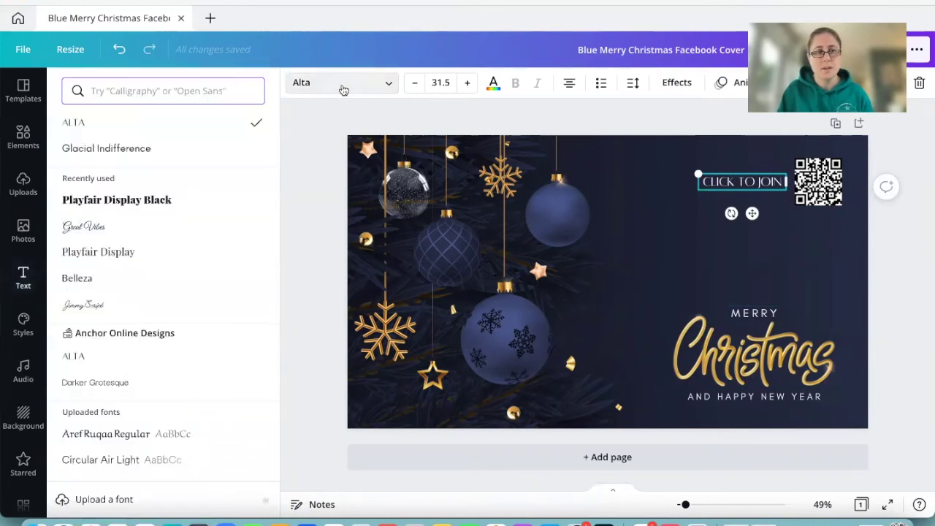
{"action": "left_click", "coordinate": [108, 149]}
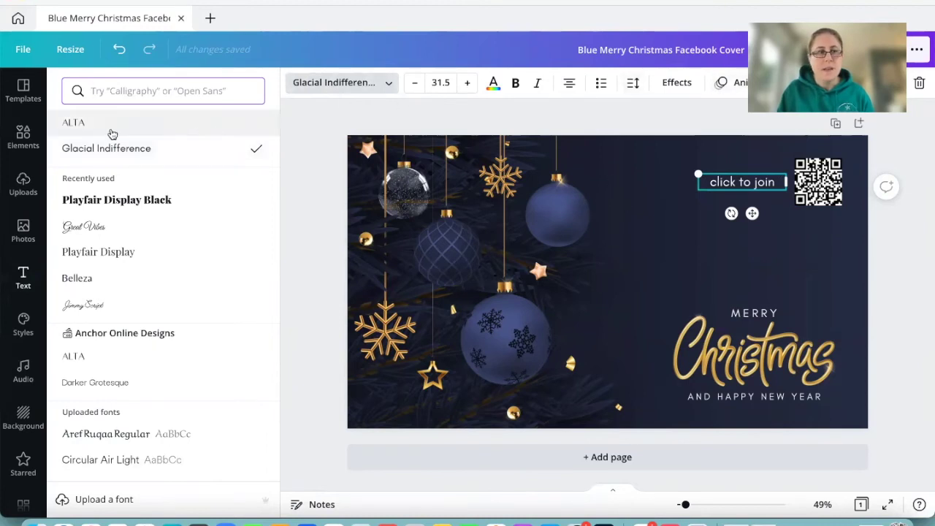
{"action": "left_click", "coordinate": [23, 133]}
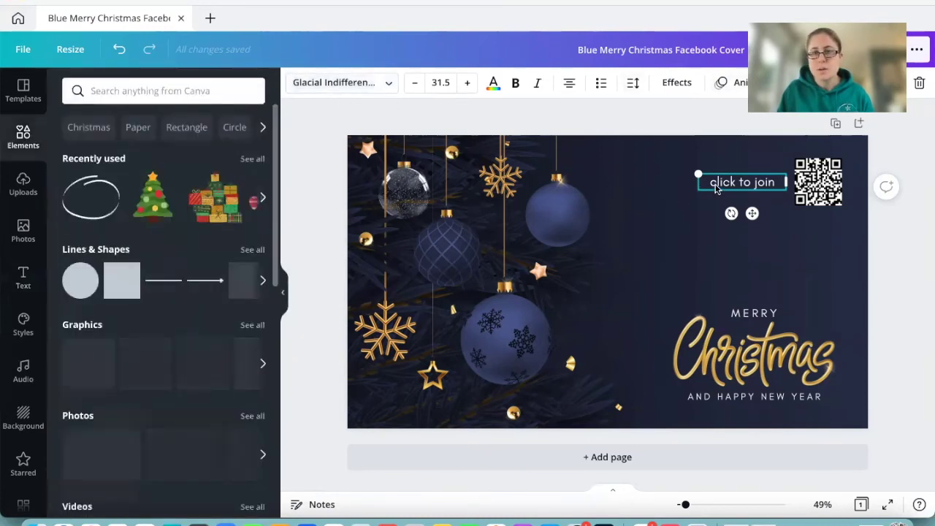
Step: Search the elements for 'ARROW' and add a curved white arrow to the cover
{"action": "type", "text": "C"}
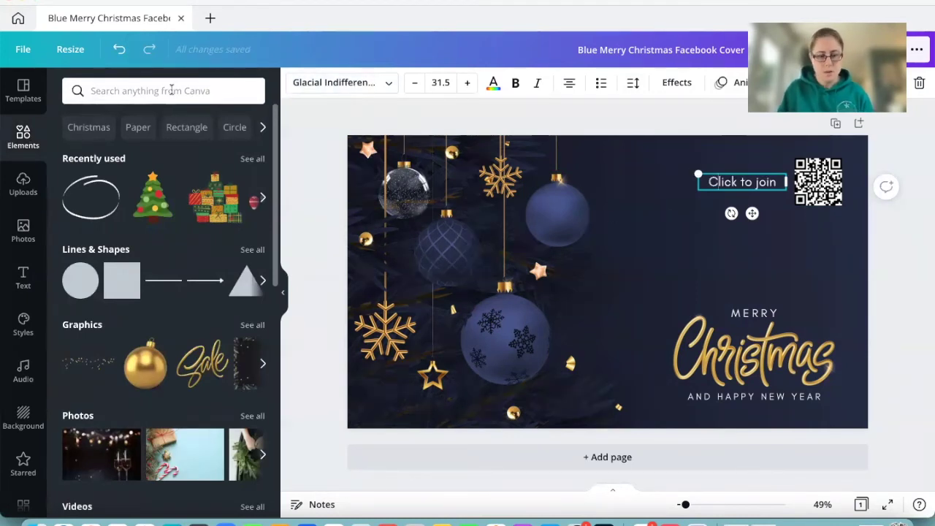
{"action": "left_click", "coordinate": [170, 90]}
{"action": "type", "text": "ARROW"}
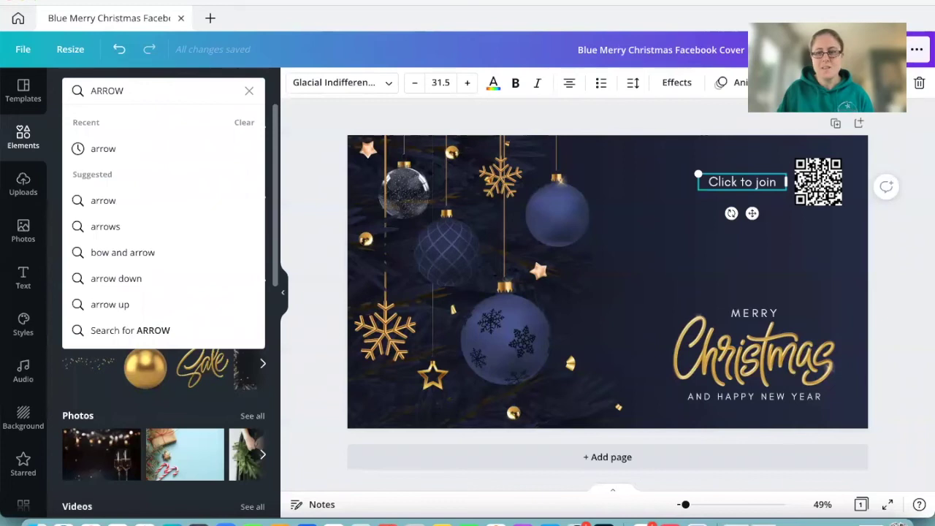
{"action": "key", "text": "Return"}
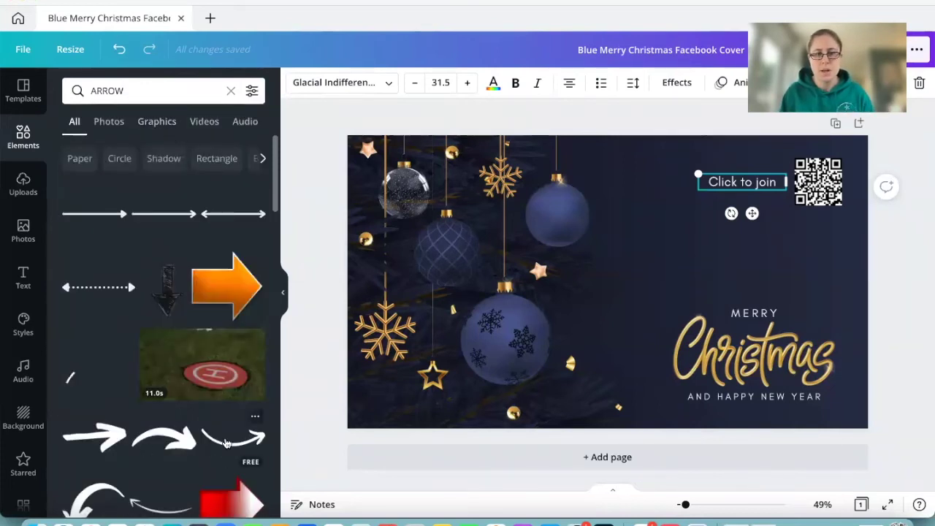
{"action": "left_click", "coordinate": [225, 443]}
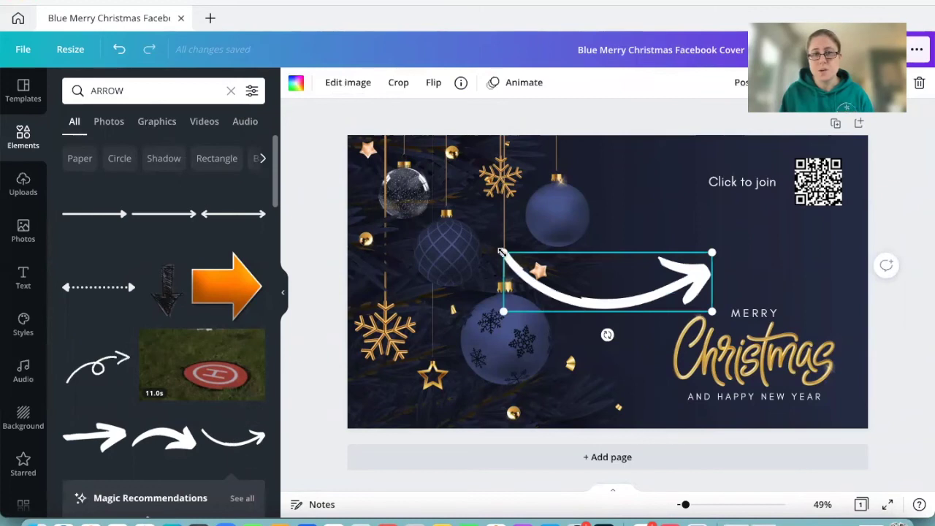
Step: Shrink the arrow and place it just beneath the 'Click to join' text
{"action": "mouse_move", "coordinate": [503, 252]}
{"action": "left_mouse_down"}
{"action": "mouse_move", "coordinate": [642, 292]}
{"action": "mouse_move", "coordinate": [717, 255]}
{"action": "mouse_move", "coordinate": [762, 208]}
{"action": "left_mouse_up"}
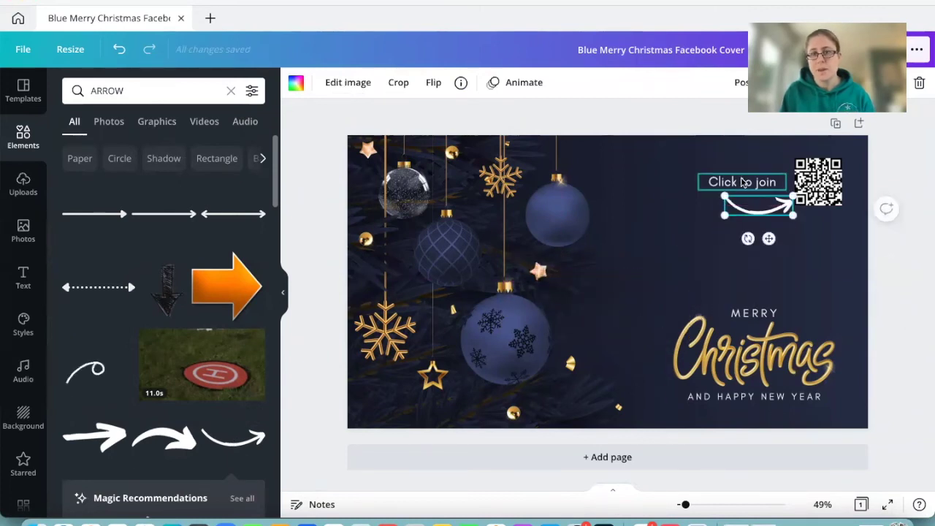
{"action": "left_click_drag", "start_coordinate": [735, 176], "coordinate": [732, 166]}
{"action": "mouse_move", "coordinate": [735, 203]}
{"action": "left_mouse_down"}
{"action": "mouse_move", "coordinate": [735, 191]}
{"action": "mouse_move", "coordinate": [757, 189]}
{"action": "left_mouse_up"}
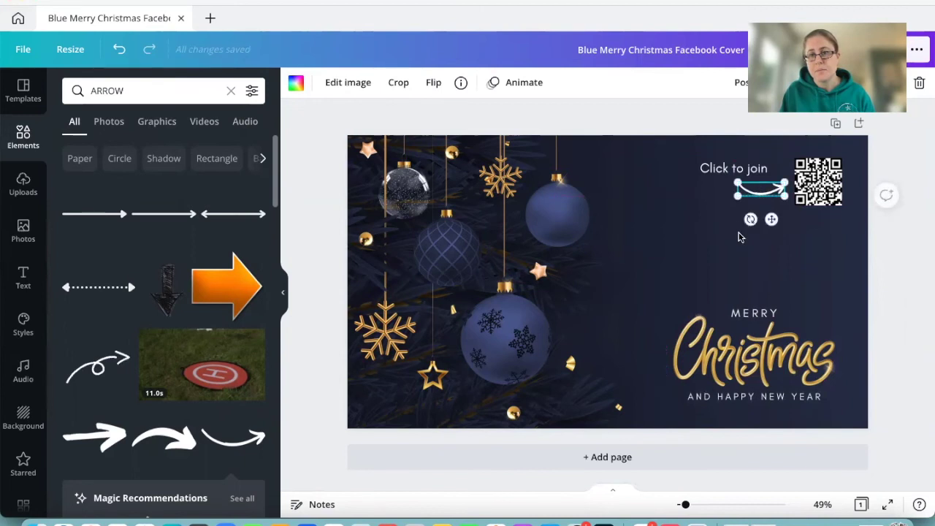
Step: Nudge the QR code down and move 'Click to join' directly above it
{"action": "left_click", "coordinate": [739, 236]}
{"action": "left_click_drag", "start_coordinate": [818, 182], "coordinate": [818, 195]}
{"action": "left_click_drag", "start_coordinate": [748, 172], "coordinate": [831, 158]}
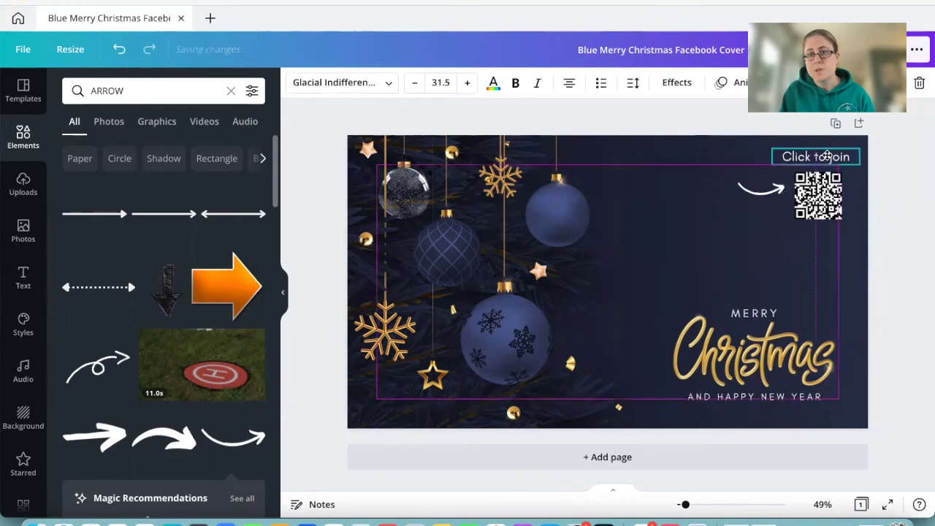
Step: Rotate the arrow about 73 degrees and place it beside the QR code's left side
{"action": "left_click", "coordinate": [755, 195]}
{"action": "left_click_drag", "start_coordinate": [747, 221], "coordinate": [721, 185]}
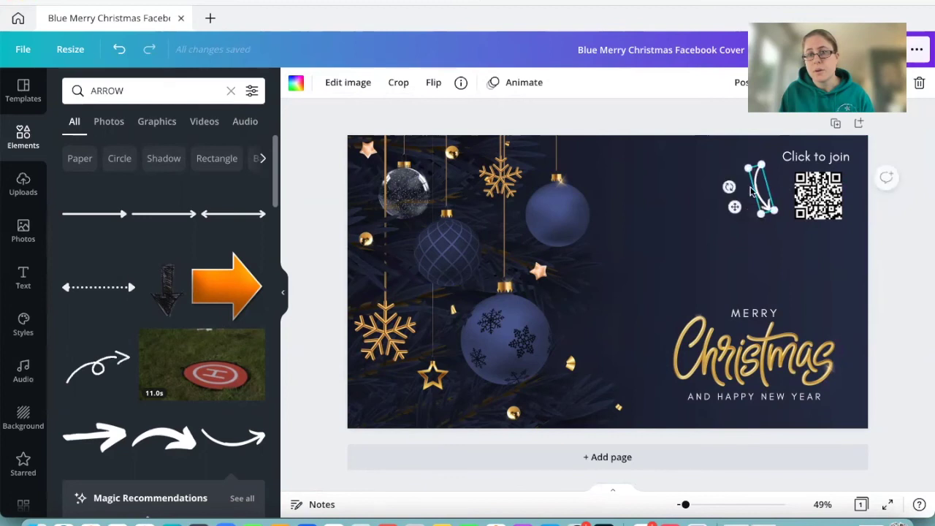
{"action": "left_click_drag", "start_coordinate": [757, 190], "coordinate": [780, 188]}
{"action": "left_click", "coordinate": [740, 211]}
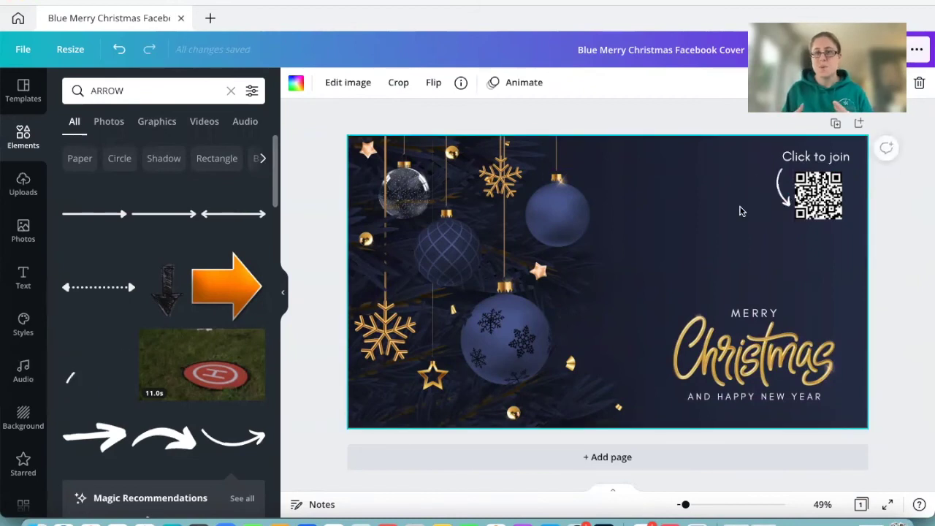